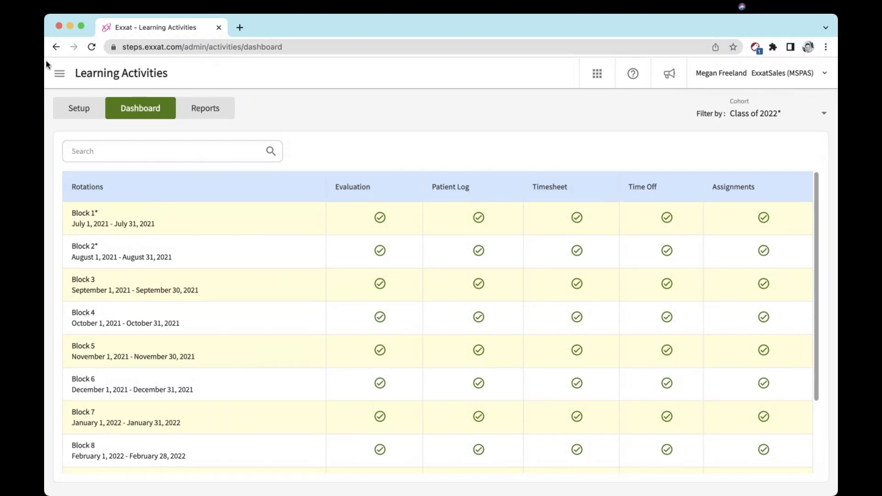
- Open the PA 606 Cardiology Rotation for the Class of 2023 from the curriculum's course offerings
click(59, 75)
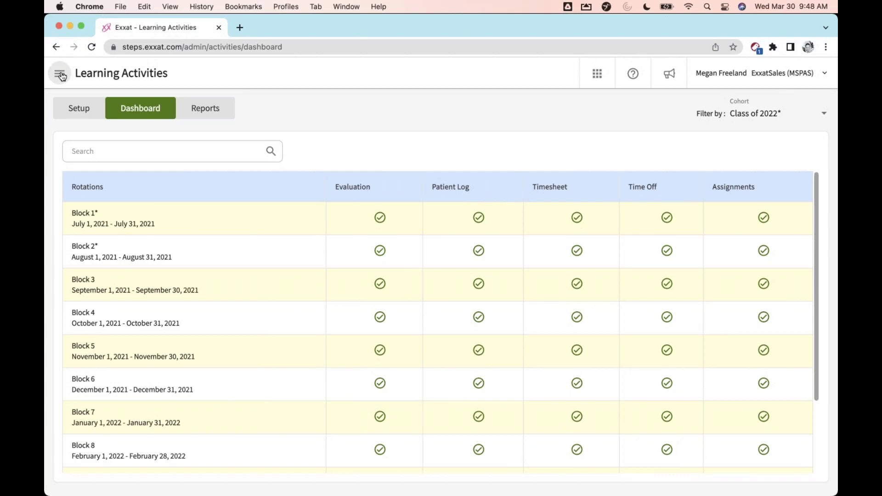
click(102, 295)
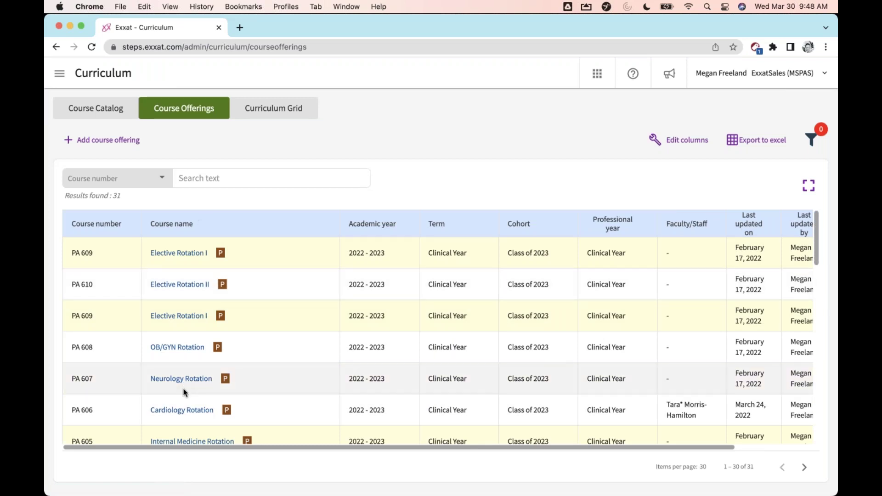
scroll(183, 392, down, 2)
click(186, 359)
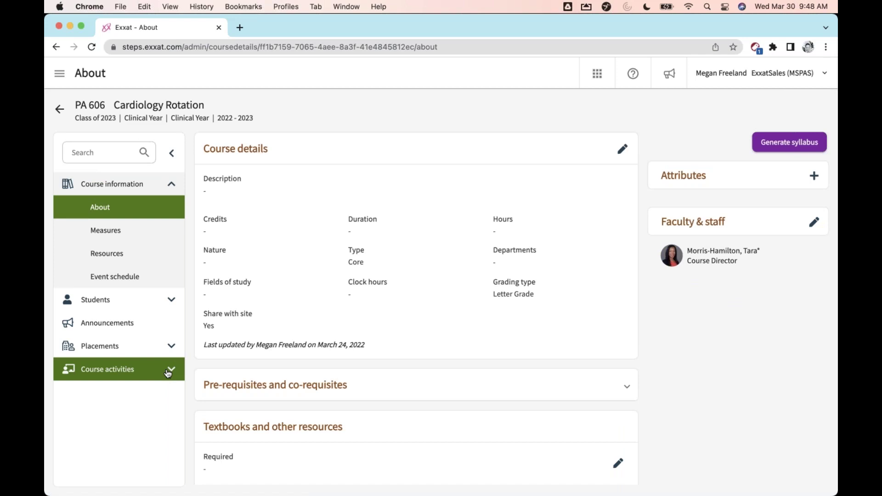
- View the Patient Log summary among the Cardiology Rotation's course activities
click(168, 373)
click(115, 439)
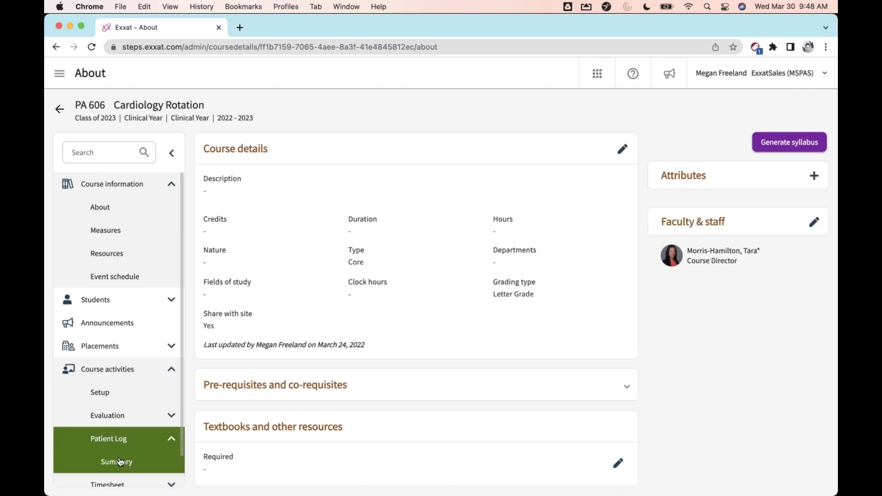
click(120, 462)
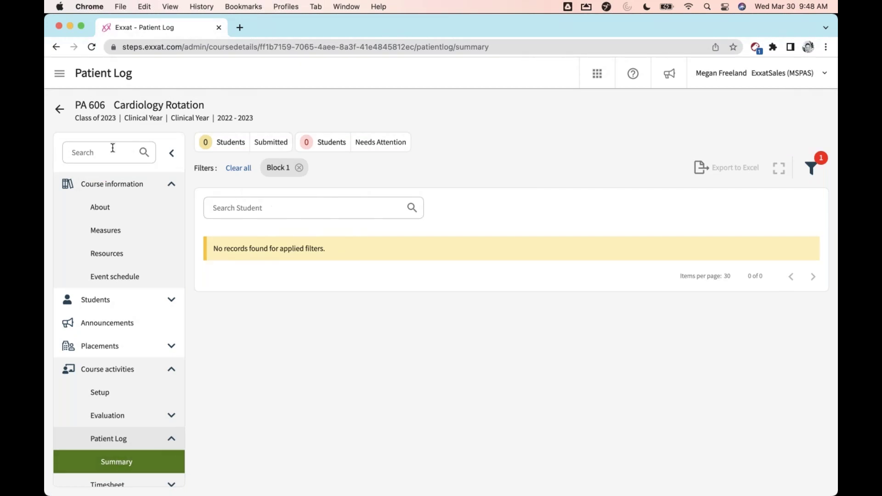
- Return to the course offerings and filter them by the Class of 2022 cohort
click(62, 110)
click(803, 136)
click(588, 127)
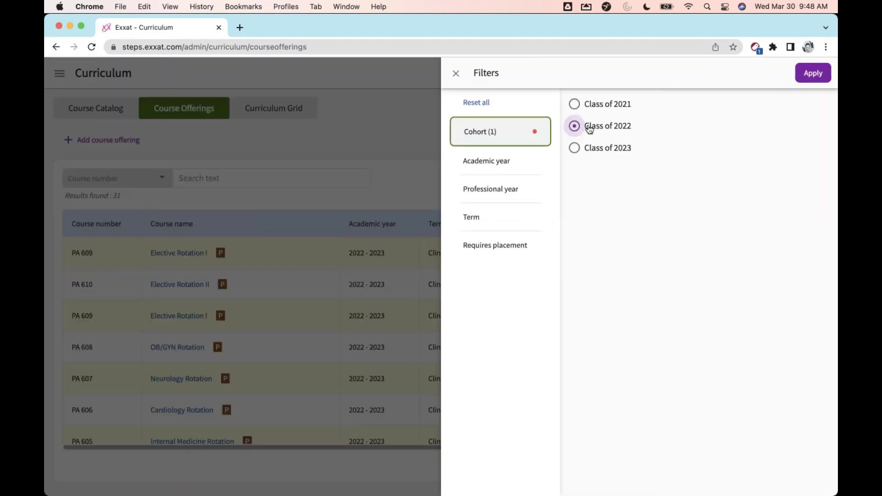
click(805, 73)
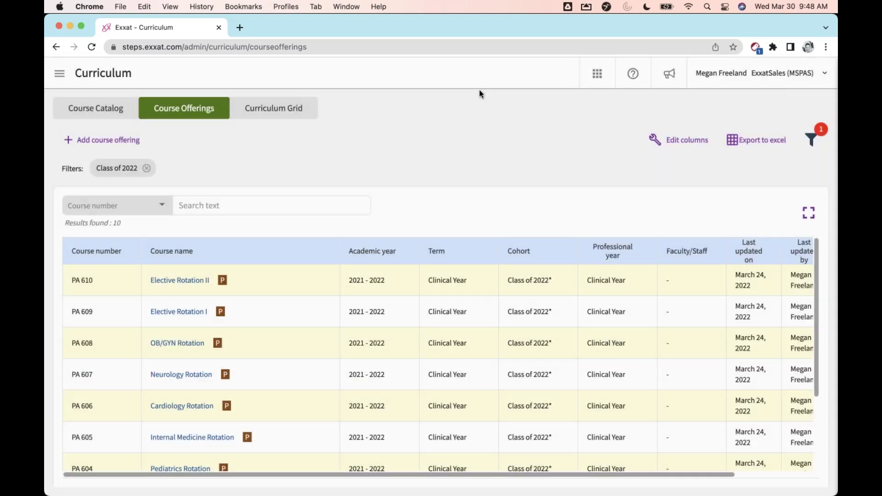
- Open the PA 601 Family Medicine Rotation and view the Patient Log summary in its course activities
scroll(261, 297, down, 4)
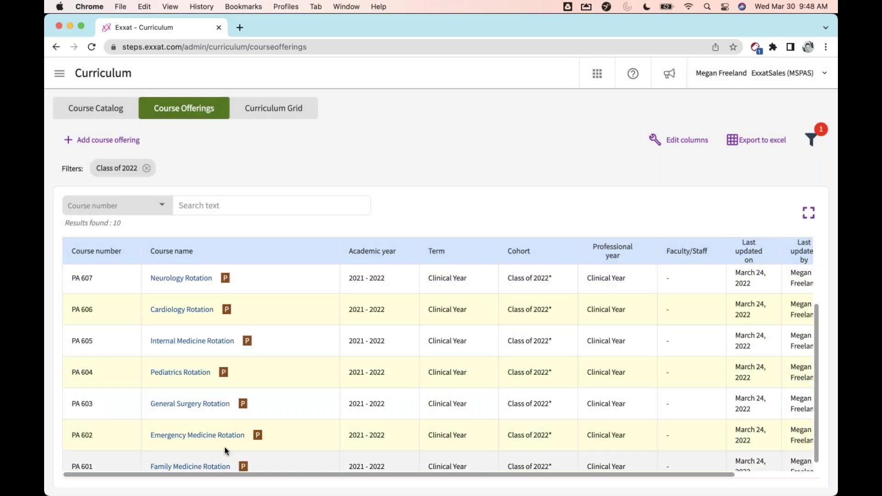
click(201, 467)
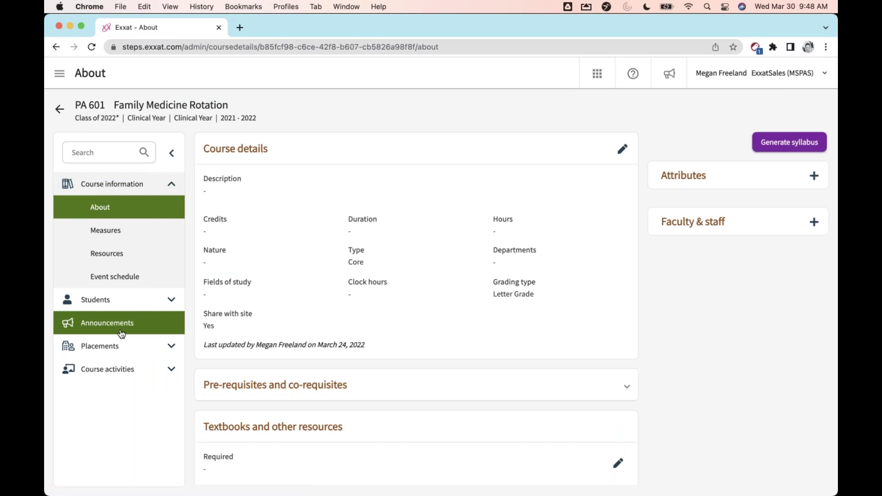
click(110, 346)
click(111, 437)
scroll(107, 444, down, 2)
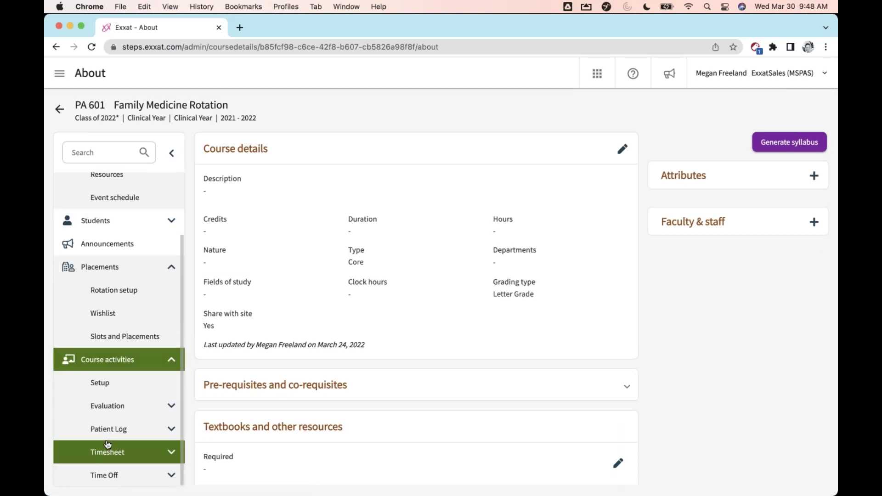
click(108, 433)
click(114, 452)
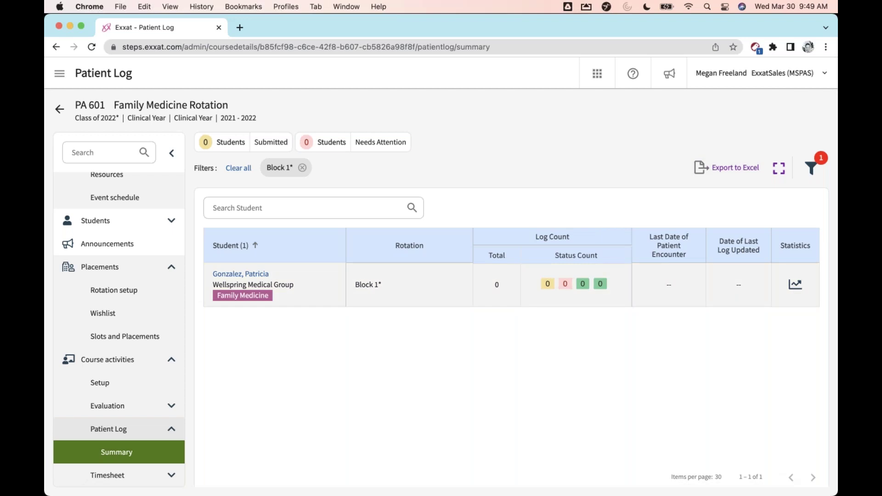
- Review the patient log statistics of the student listed for Block 1, close them and return to the course offerings
click(795, 285)
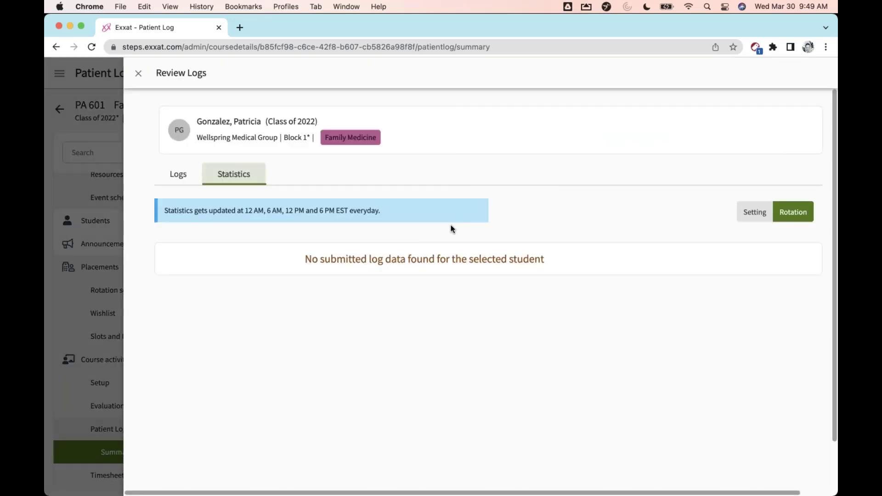
click(138, 73)
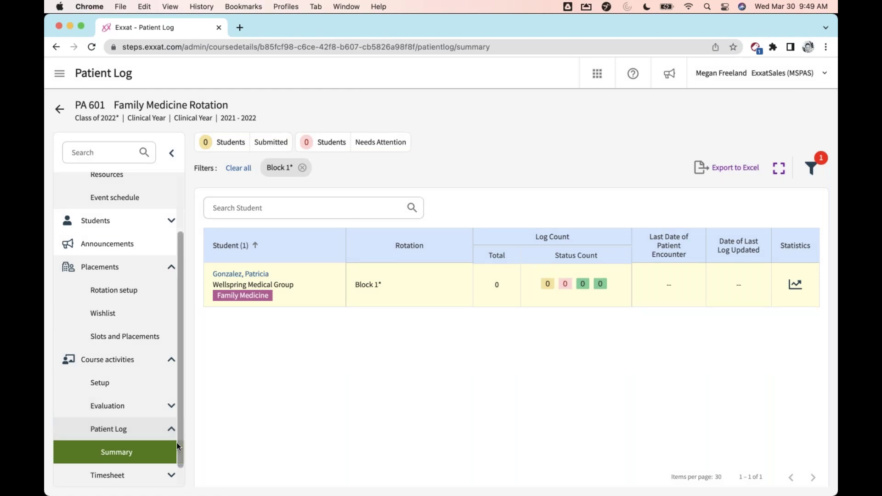
scroll(150, 266, up, 1)
scroll(147, 258, up, 3)
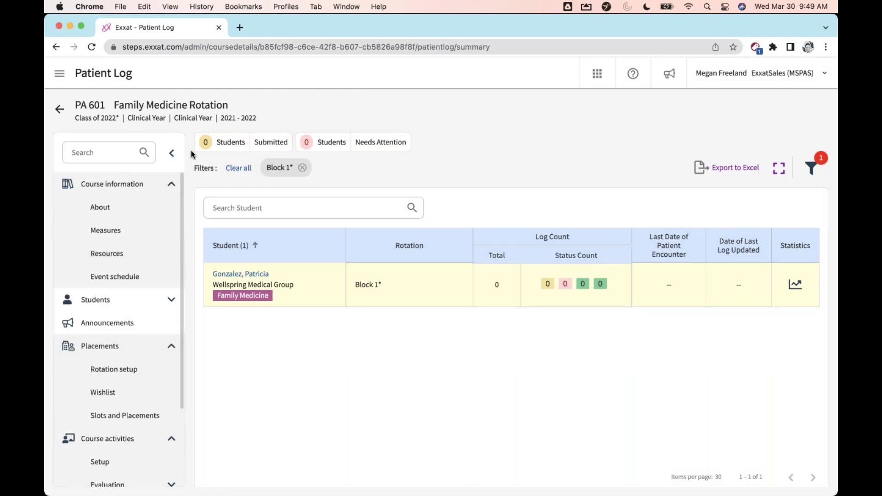
click(60, 111)
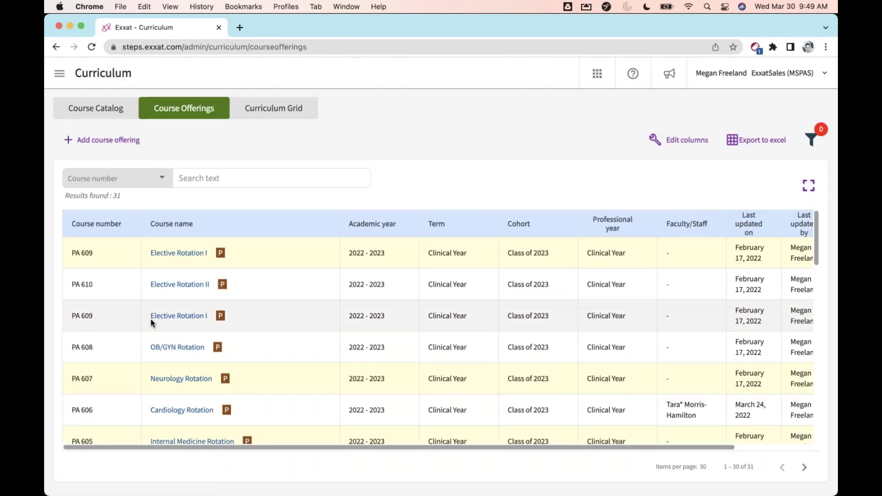
- Filter the course offerings by cohort Class of 2022 and professional year Didactic Year, and remove the Didactic Year filter
click(810, 139)
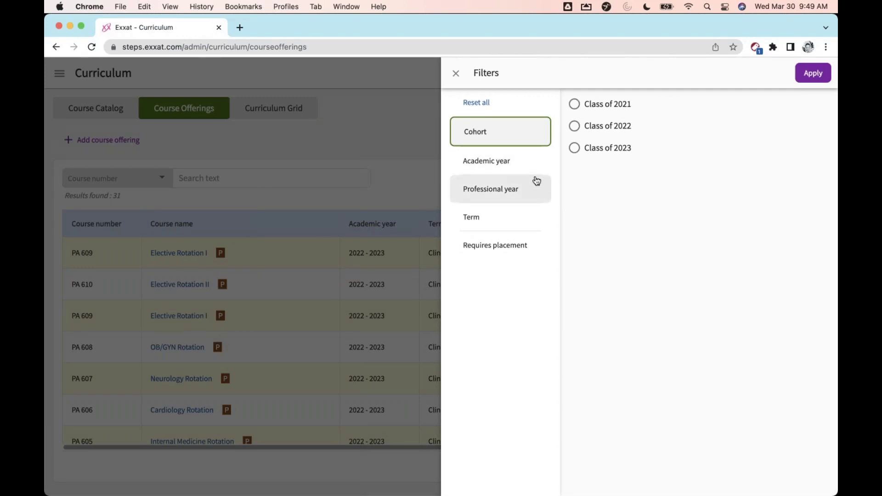
click(587, 130)
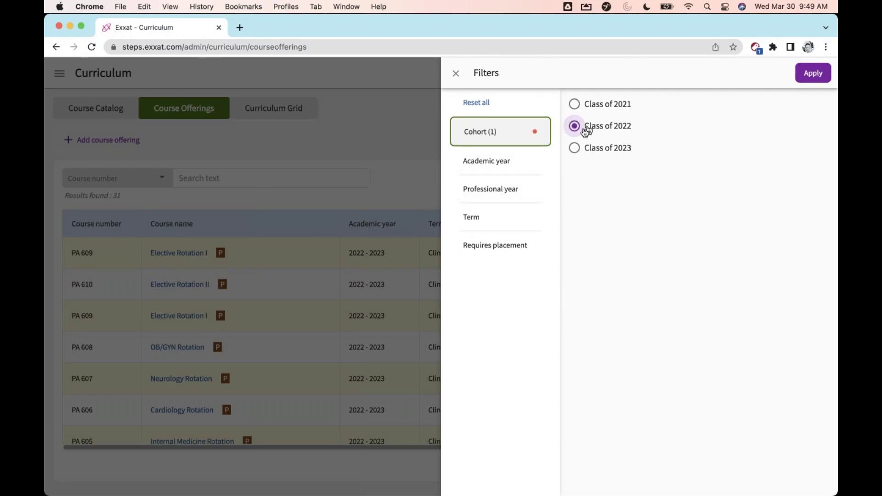
click(518, 190)
click(601, 127)
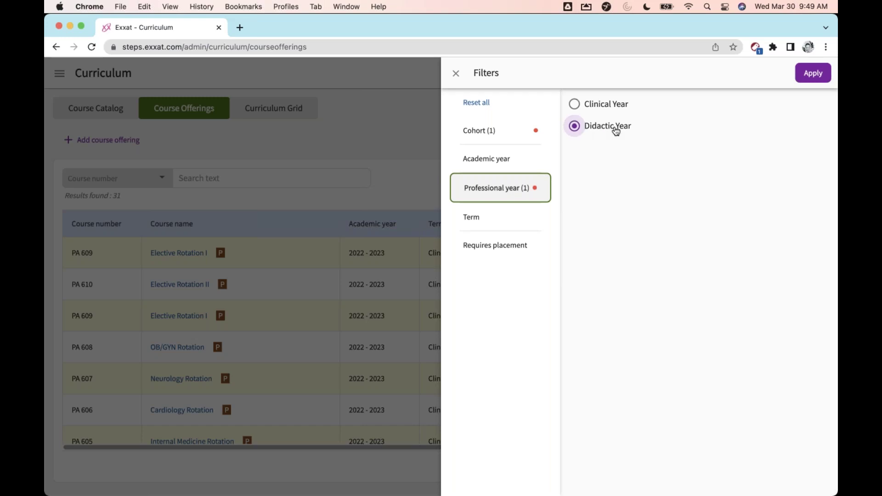
click(805, 77)
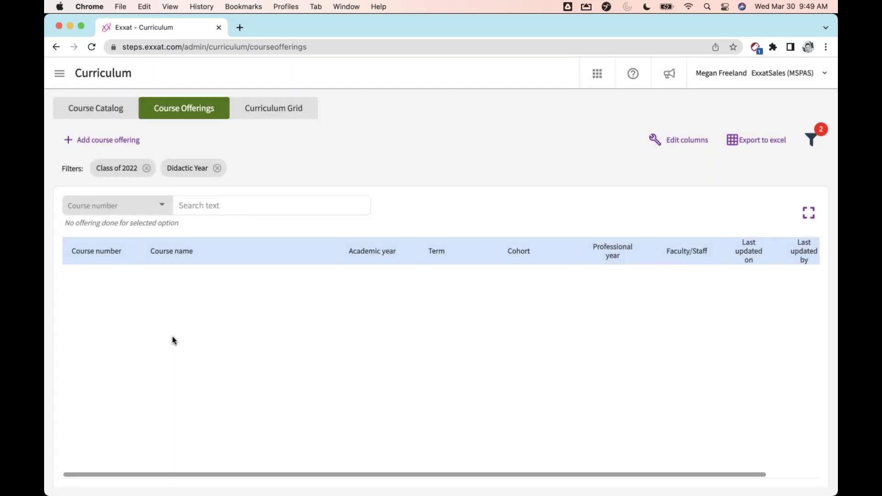
click(217, 168)
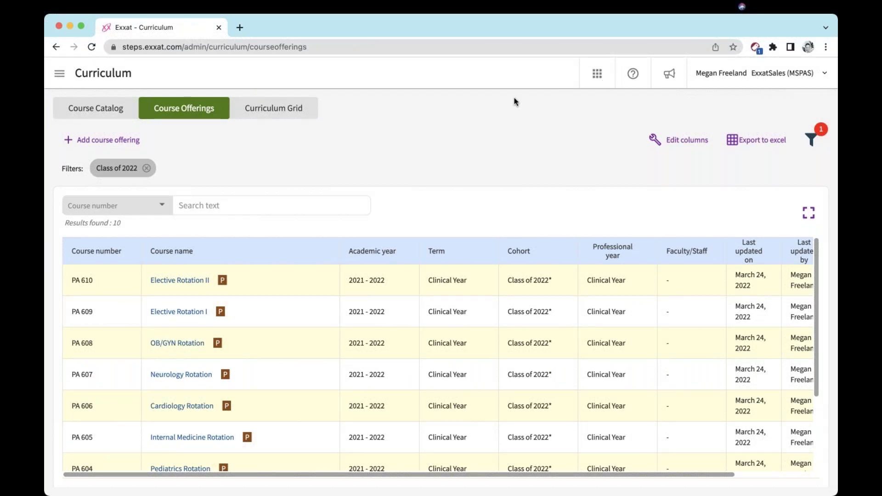
- Open the release notes to see what is new in the March Release
click(673, 75)
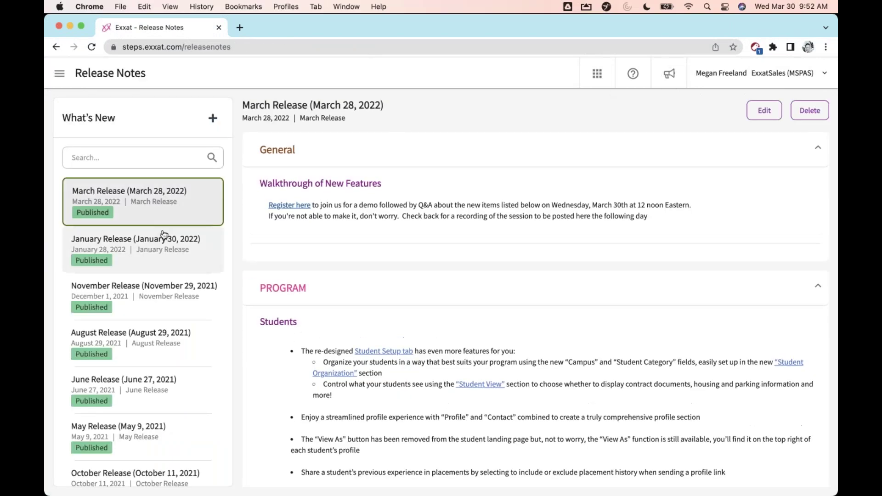